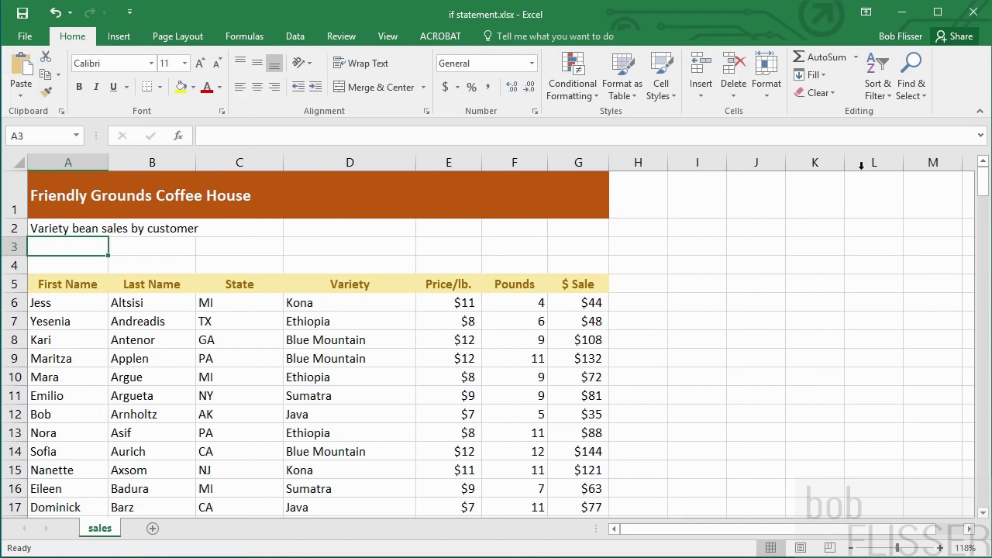
Enter the label "NJ tax:" in cell L2 and the rate 7% in M2
{"action": "left_click", "coordinate": [879, 228]}
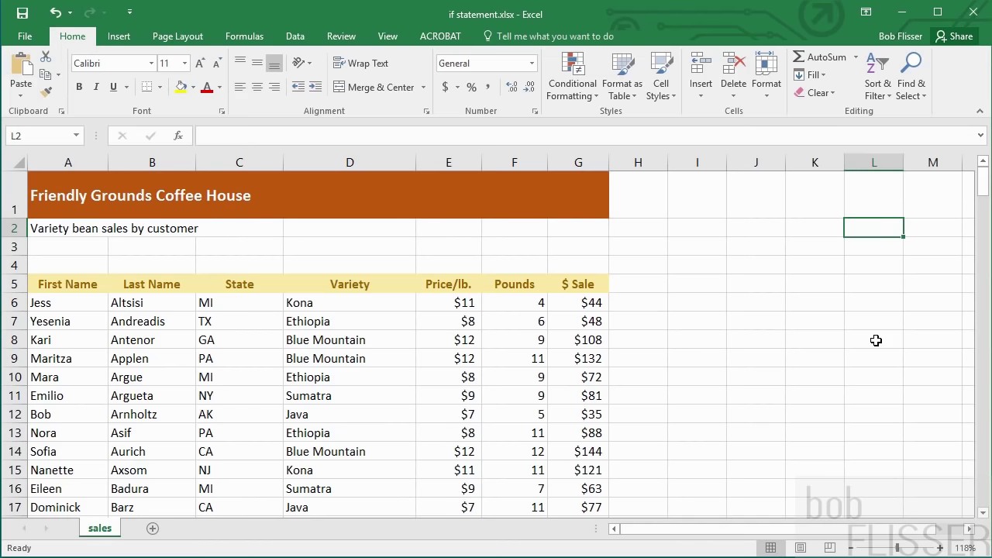
{"action": "type", "text": "NJ tax"}
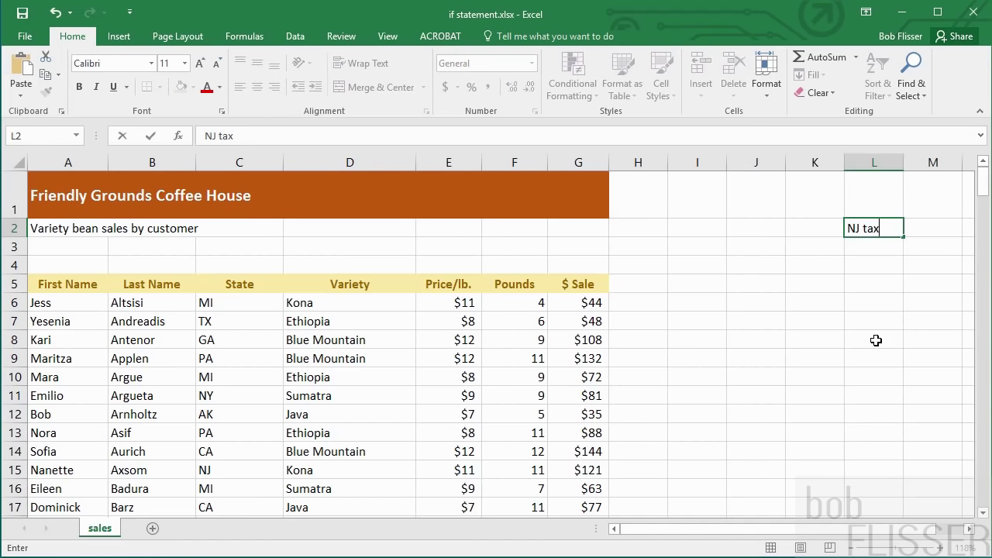
{"action": "type", "text": ":"}
{"action": "key", "text": "Tab"}
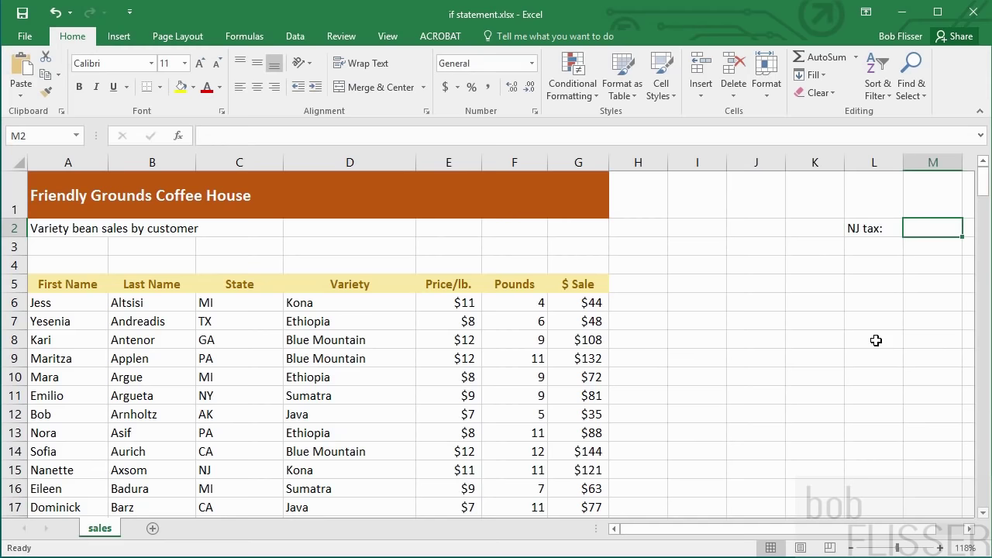
{"action": "type", "text": "7"}
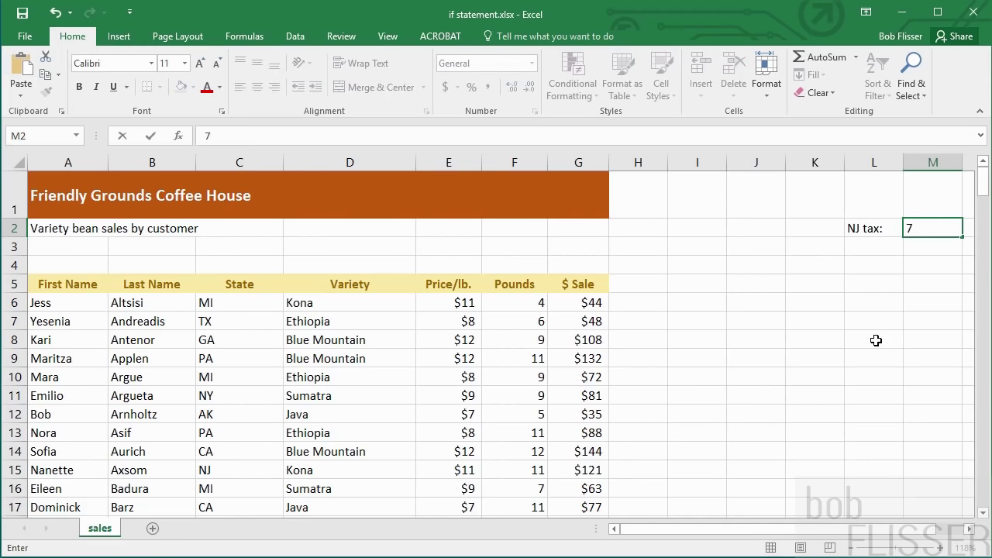
{"action": "type", "text": "%"}
{"action": "key", "text": "Return"}
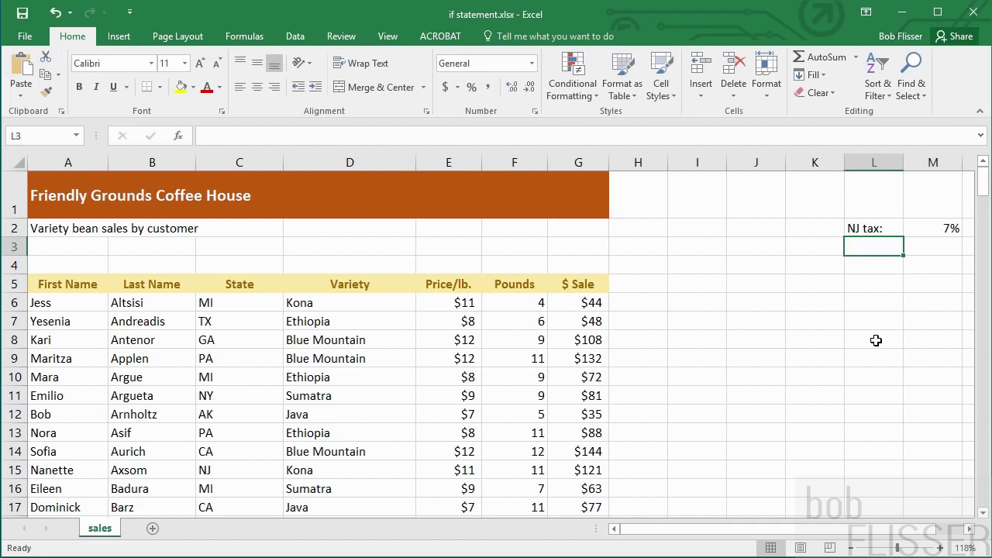
Extend the title banner's fill from G1 to H1 and add the column heading "Tax" in H5
{"action": "left_click", "coordinate": [588, 200]}
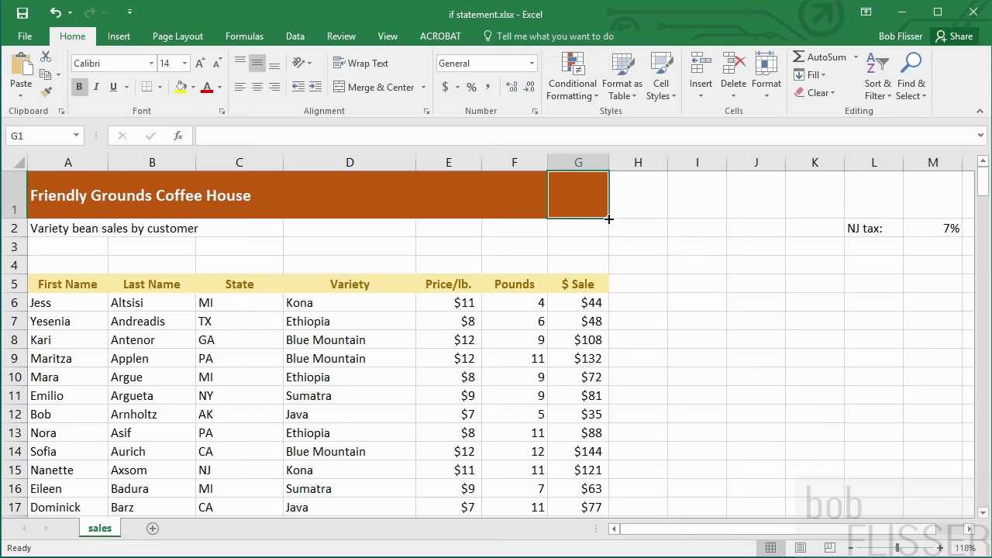
{"action": "left_click_drag", "start_coordinate": [610, 219], "coordinate": [651, 210]}
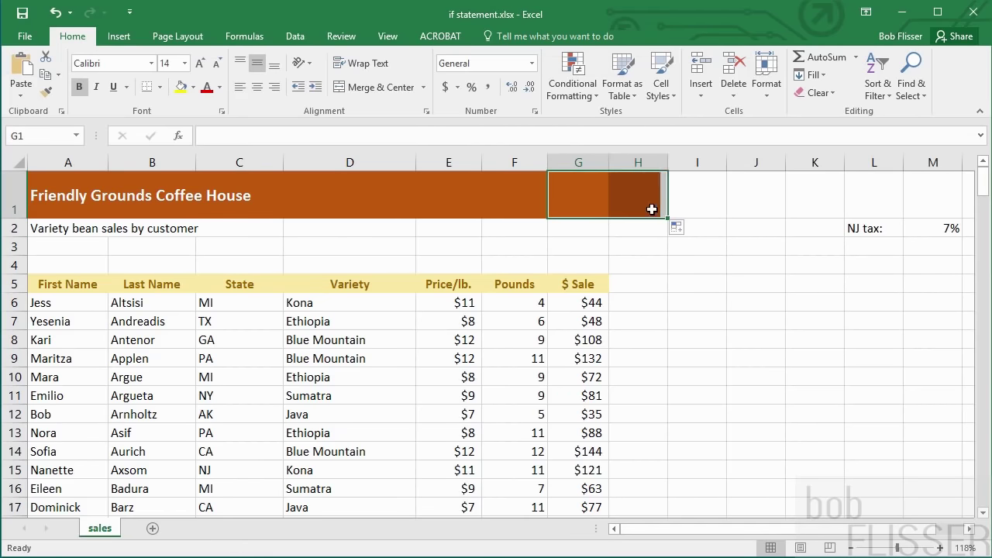
{"action": "left_click", "coordinate": [644, 286]}
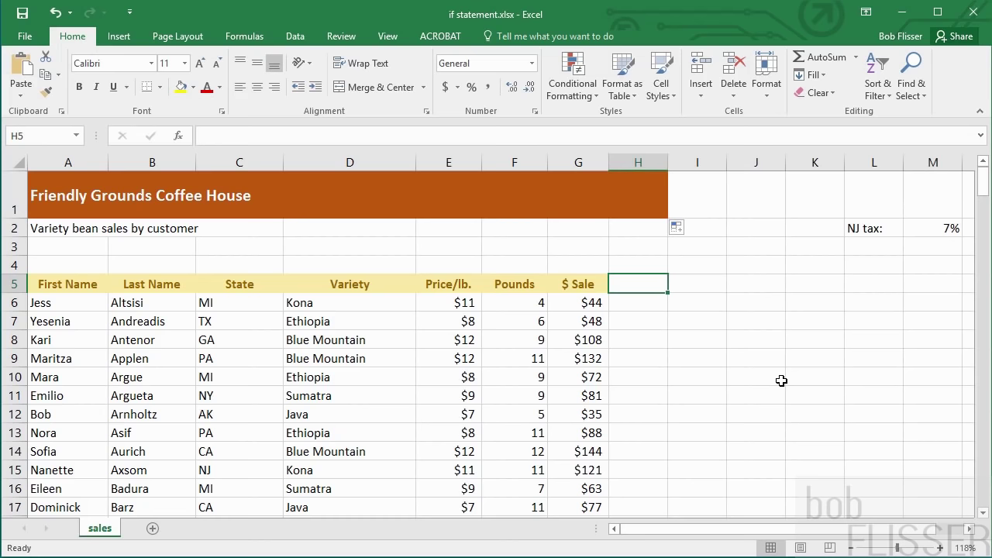
{"action": "type", "text": "Tax"}
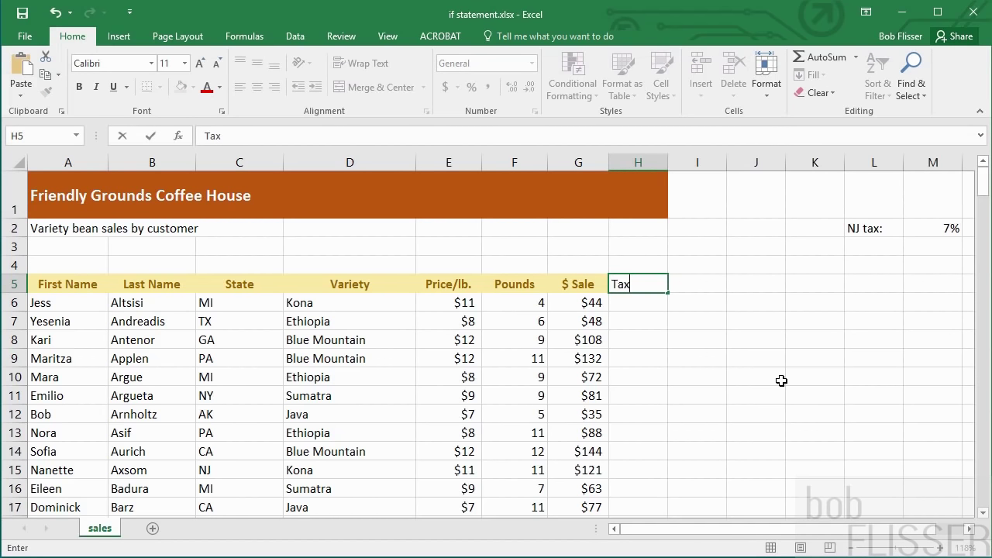
{"action": "key", "text": "Return"}
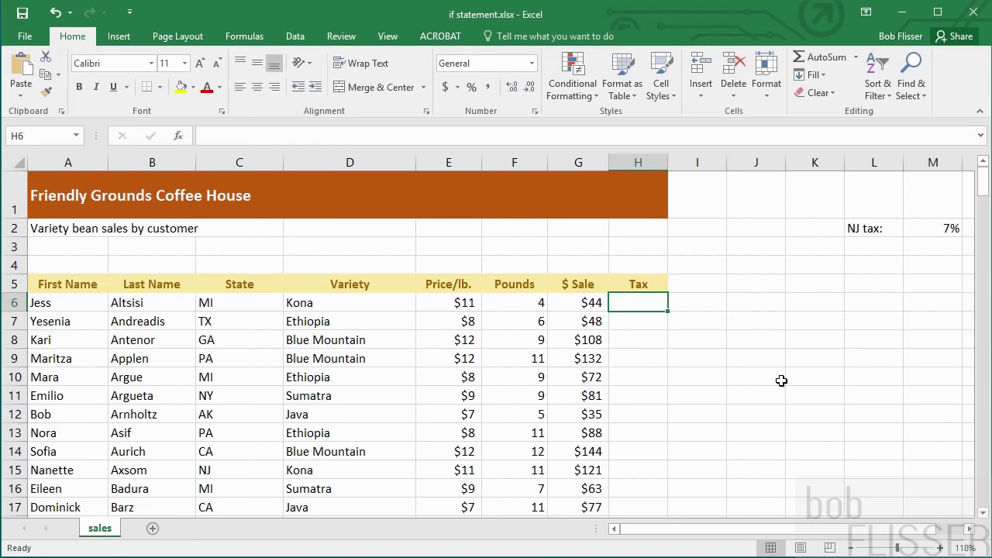
Enter =IF(C6="nj",G6*$M$2,0) in H6 and fill it down the Tax column
{"action": "type", "text": "=if("}
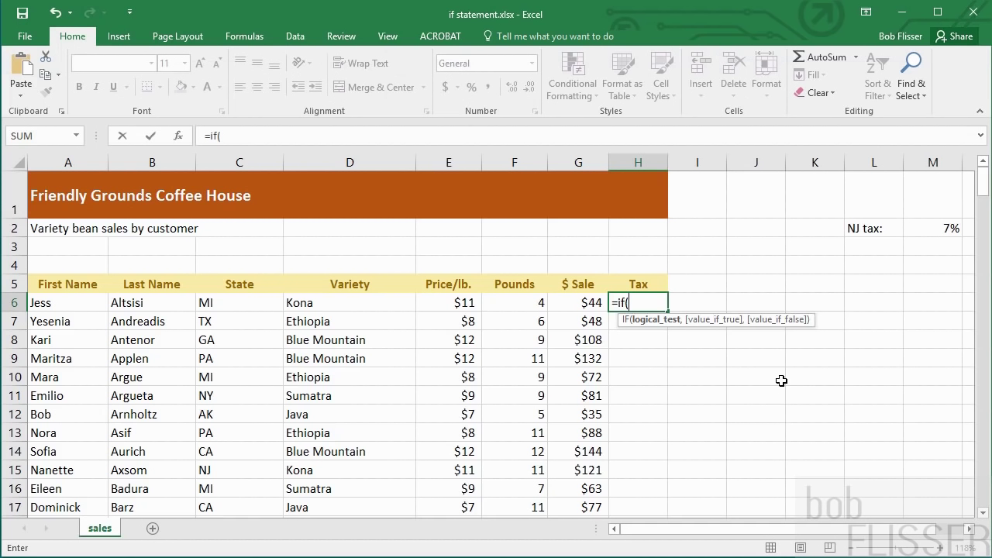
{"action": "left_click", "coordinate": [237, 302]}
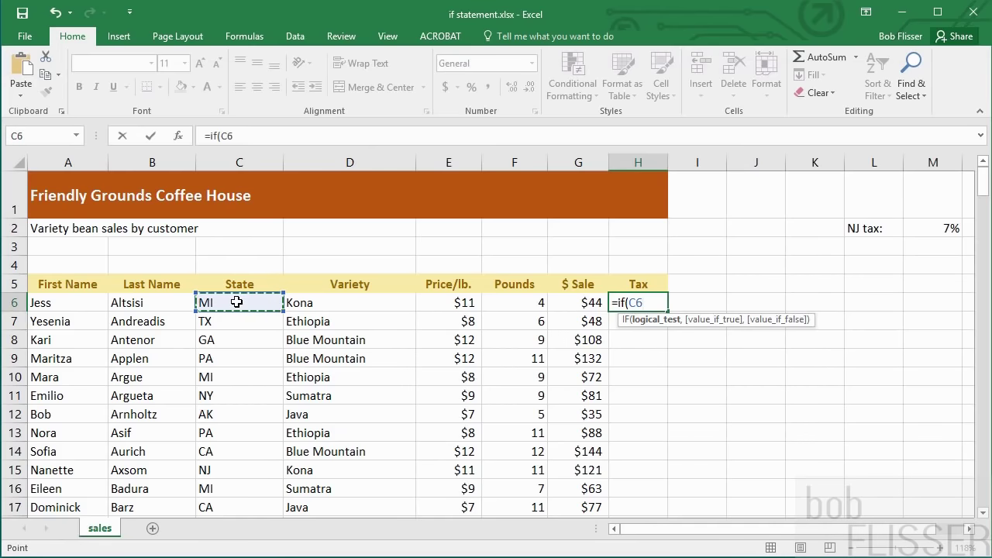
{"action": "type", "text": "="}
{"action": "type", "text": "\"nj\""}
{"action": "type", "text": ","}
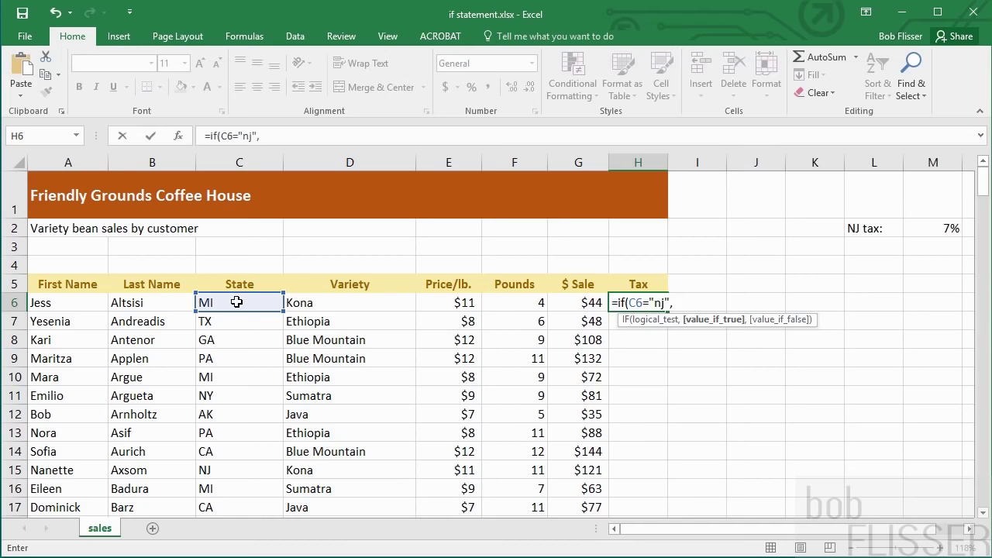
{"action": "left_click", "coordinate": [575, 305]}
{"action": "type", "text": "*"}
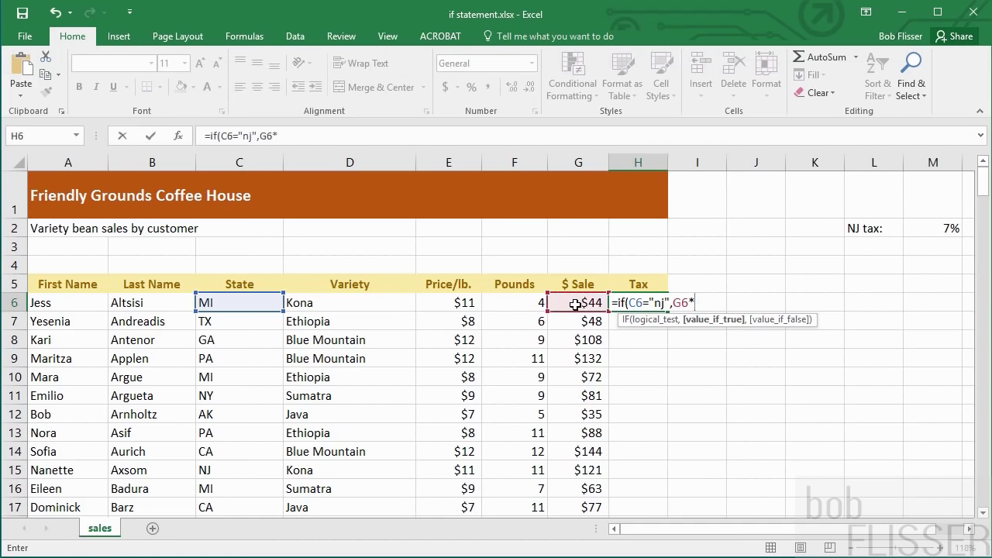
{"action": "left_click", "coordinate": [943, 226]}
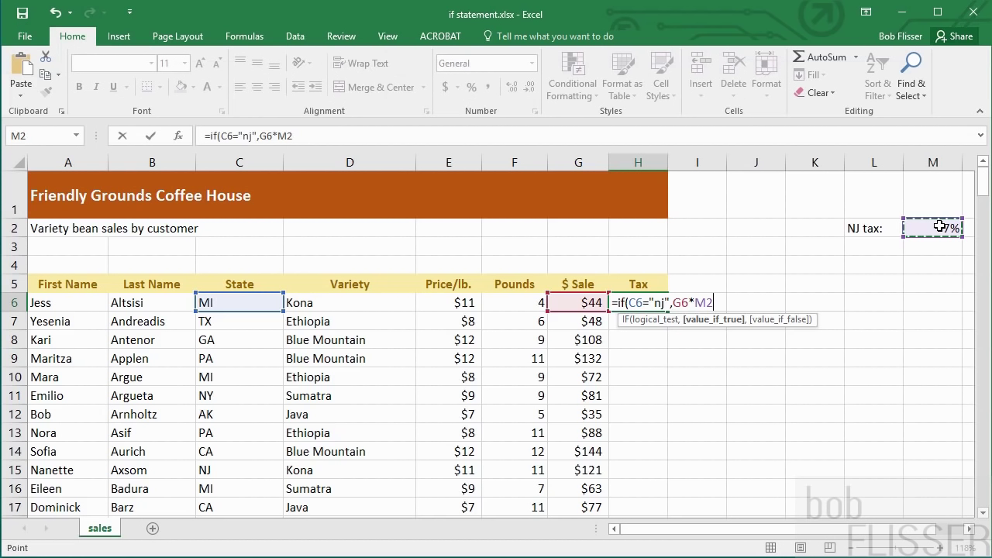
{"action": "key", "text": "F4"}
{"action": "type", "text": ","}
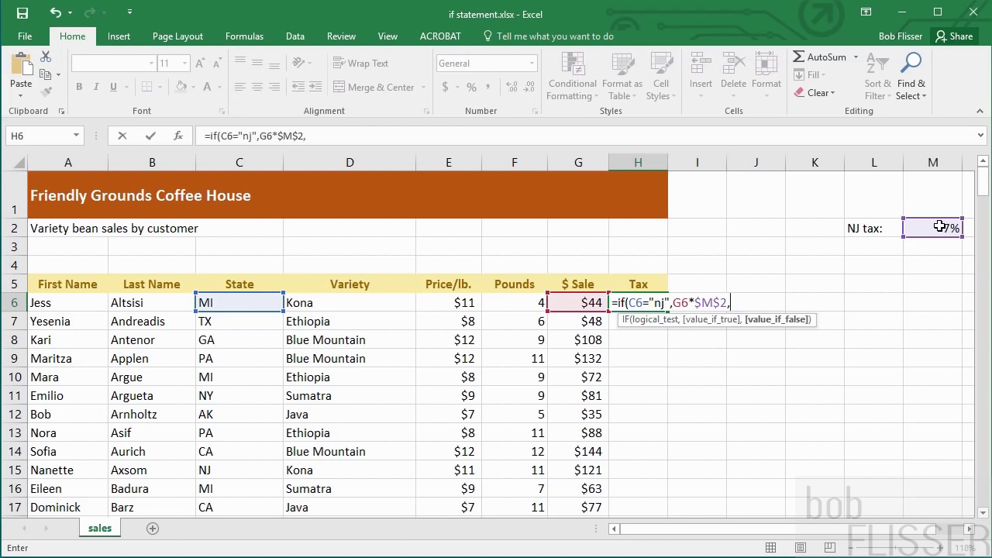
{"action": "type", "text": "0)"}
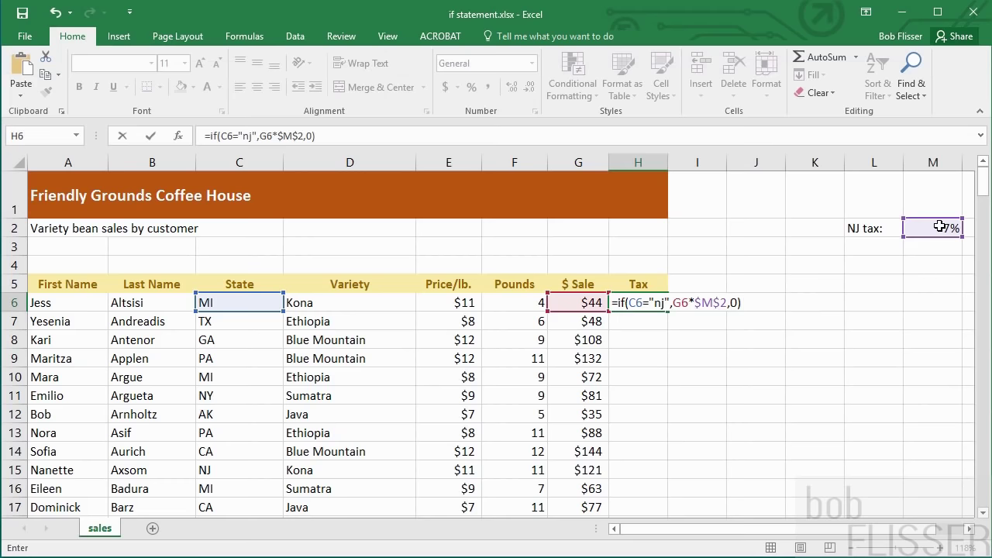
{"action": "key", "text": "ctrl+Return"}
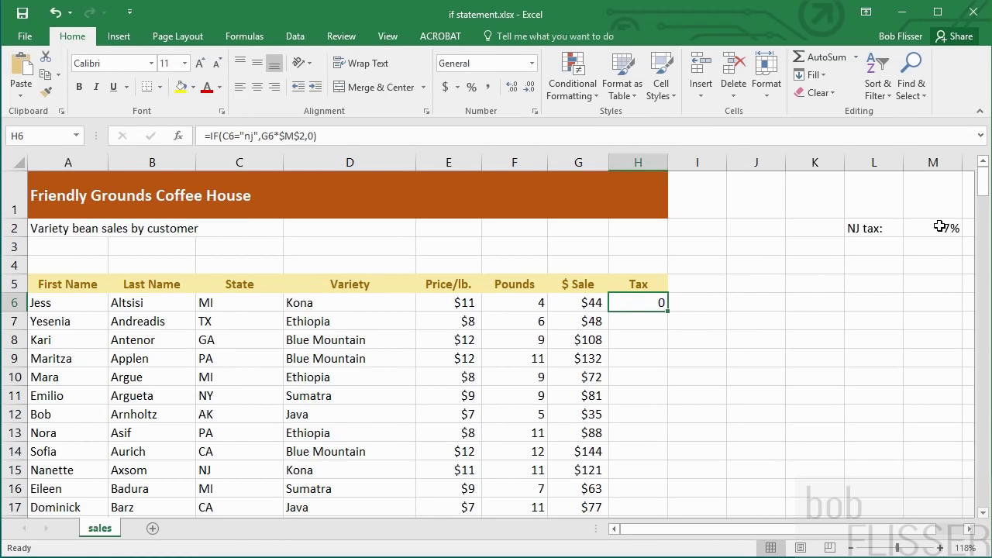
{"action": "double_click", "coordinate": [668, 311]}
Examine the copied tax formulas down column H, checking the NJ customers in rows 15 and 28
{"action": "left_click", "coordinate": [636, 325]}
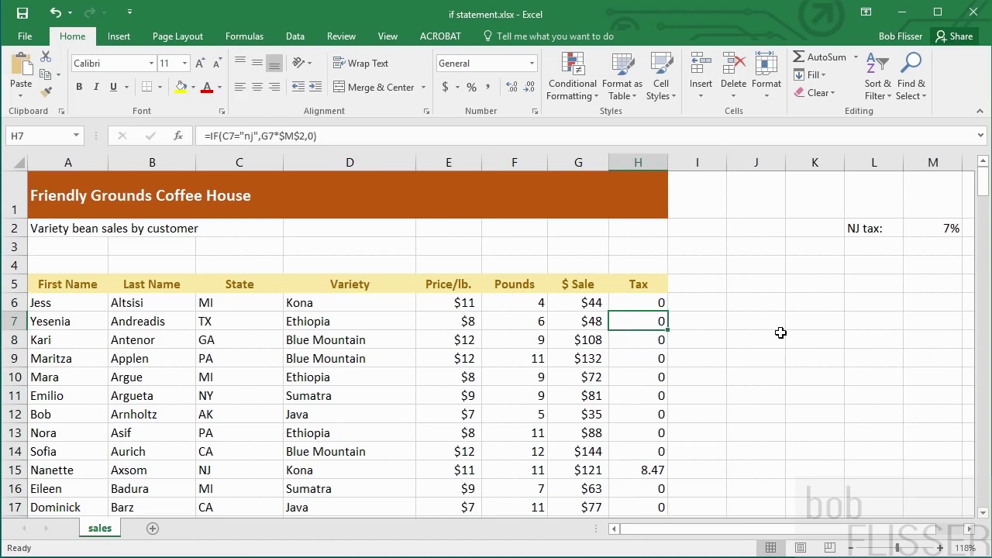
{"action": "scroll", "coordinate": [780, 332], "scroll_direction": "down", "scroll_amount": 4}
{"action": "scroll", "coordinate": [780, 332], "scroll_direction": "up", "scroll_amount": 2}
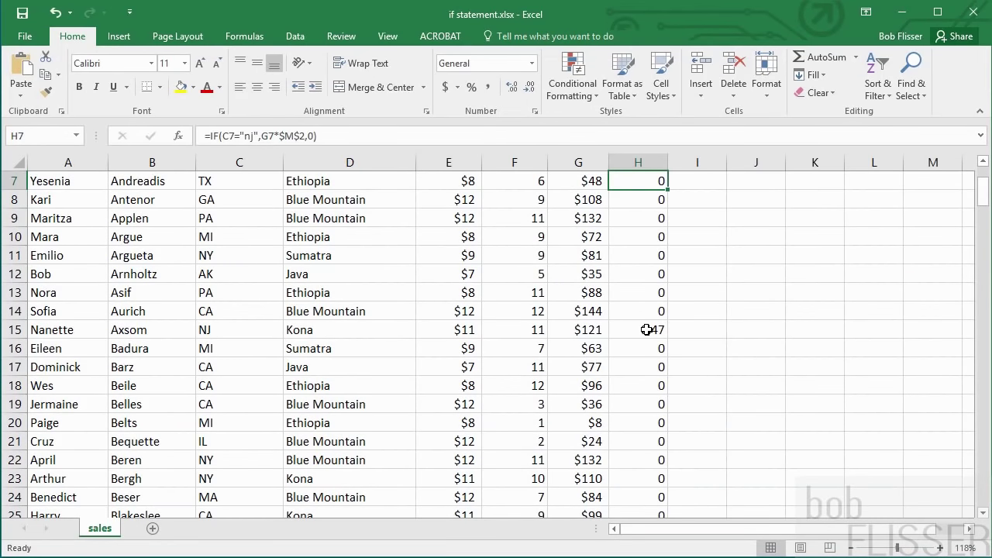
{"action": "key", "text": "Down"}
{"action": "key", "text": "Down"}
{"action": "key", "text": "Down"}
{"action": "key", "text": "Down"}
{"action": "key", "text": "Down"}
{"action": "key", "text": "Down"}
{"action": "key", "text": "Down"}
{"action": "key", "text": "Down"}
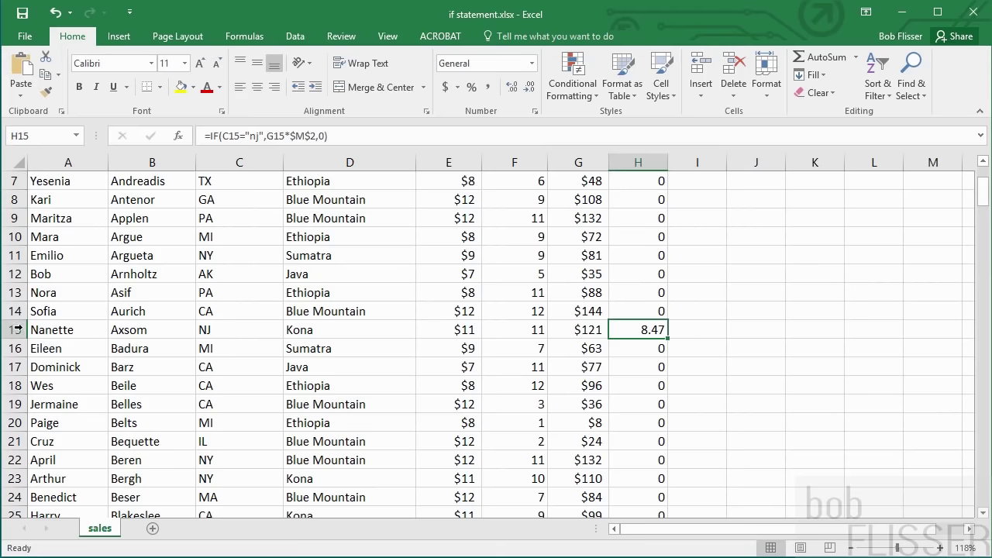
{"action": "left_click", "coordinate": [17, 329]}
{"action": "scroll", "coordinate": [80, 367], "scroll_direction": "down", "scroll_amount": 6}
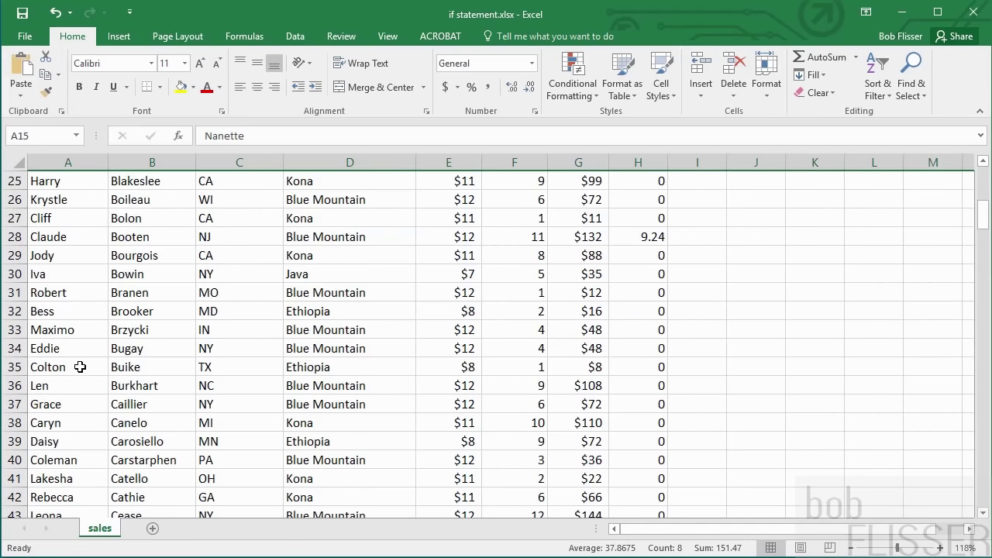
{"action": "left_click", "coordinate": [18, 236]}
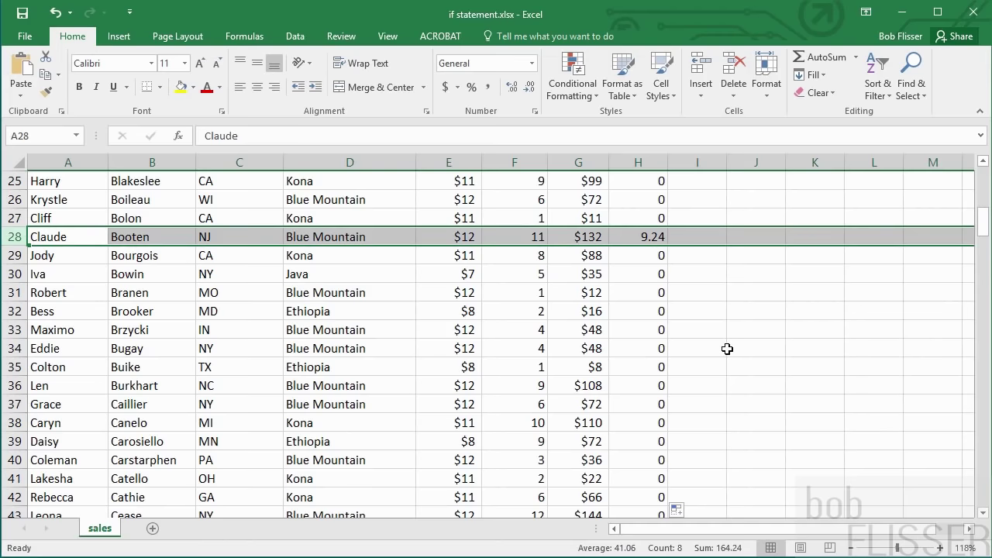
{"action": "scroll", "coordinate": [728, 349], "scroll_direction": "down", "scroll_amount": 5}
{"action": "left_click_drag", "start_coordinate": [983, 246], "coordinate": [972, 165]}
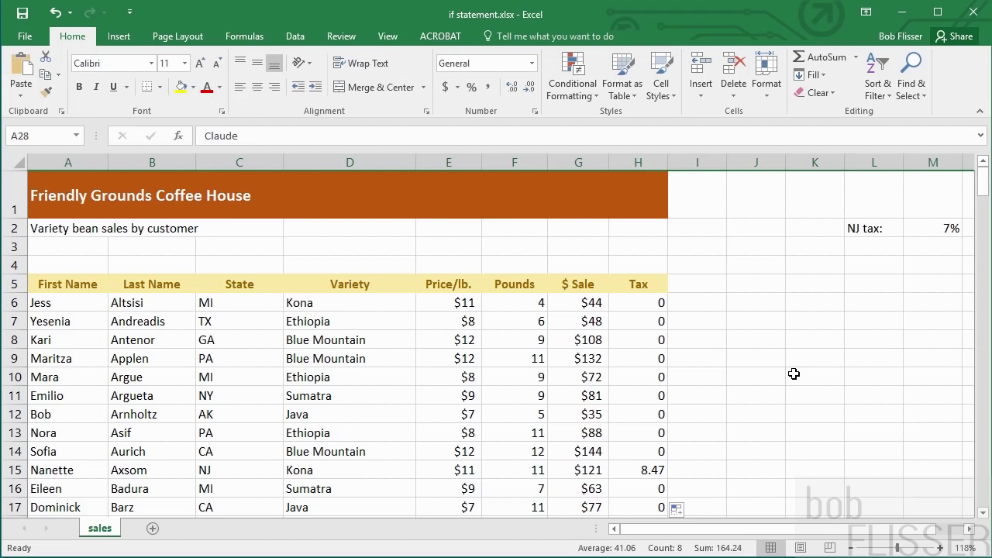
Clear all the tax formulas from H6 through H204
{"action": "left_click", "coordinate": [639, 303]}
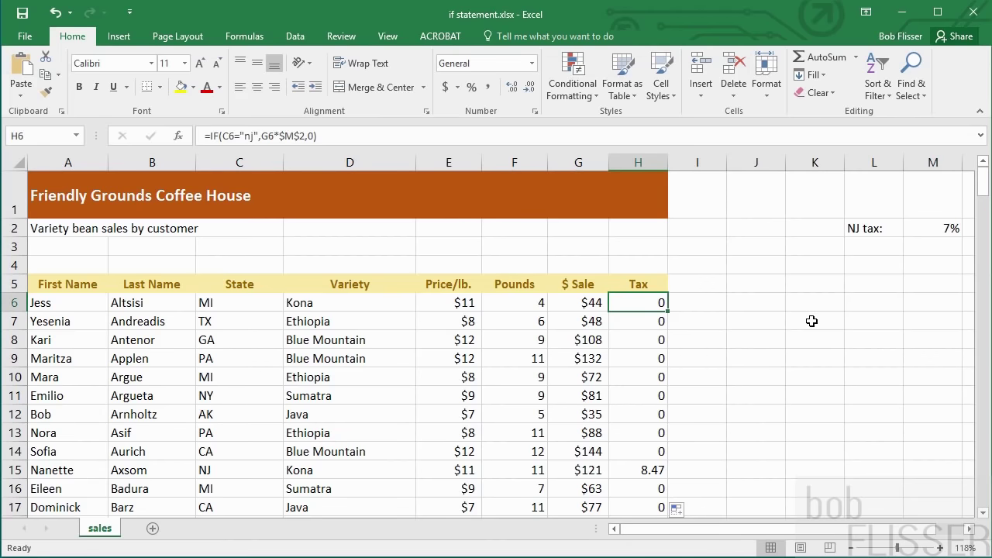
{"action": "key", "text": "ctrl+shift+Down"}
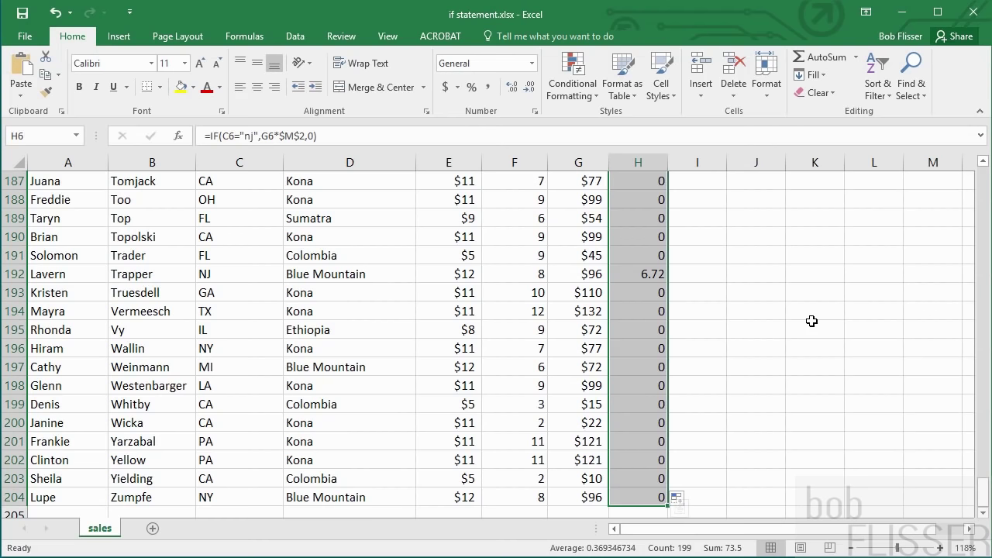
{"action": "key", "text": "Delete"}
{"action": "key", "text": "ctrl+BackSpace"}
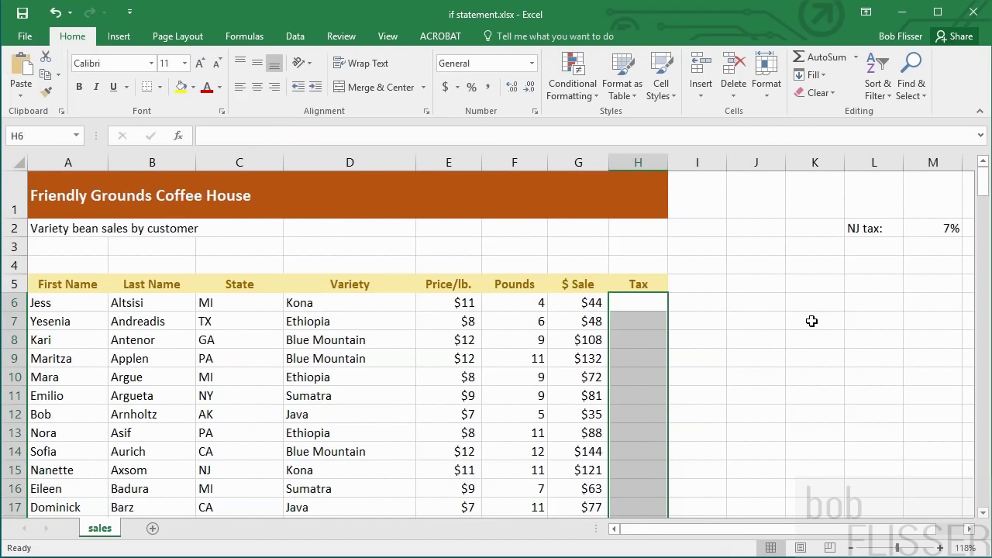
Enter =IF(C6="nj",G6*$M$2,"") in H6 and fill it down the Tax column
{"action": "left_click", "coordinate": [646, 307]}
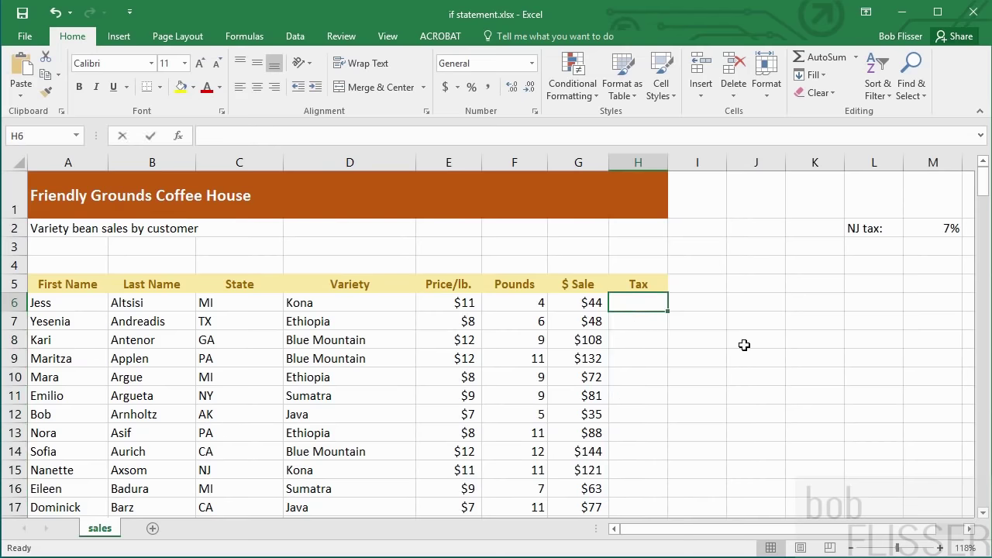
{"action": "type", "text": "=if"}
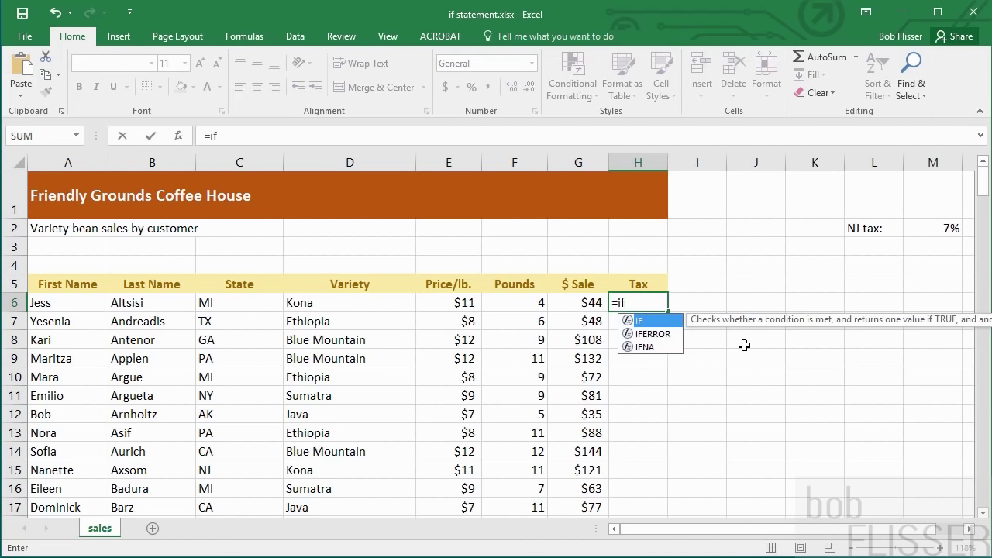
{"action": "type", "text": "("}
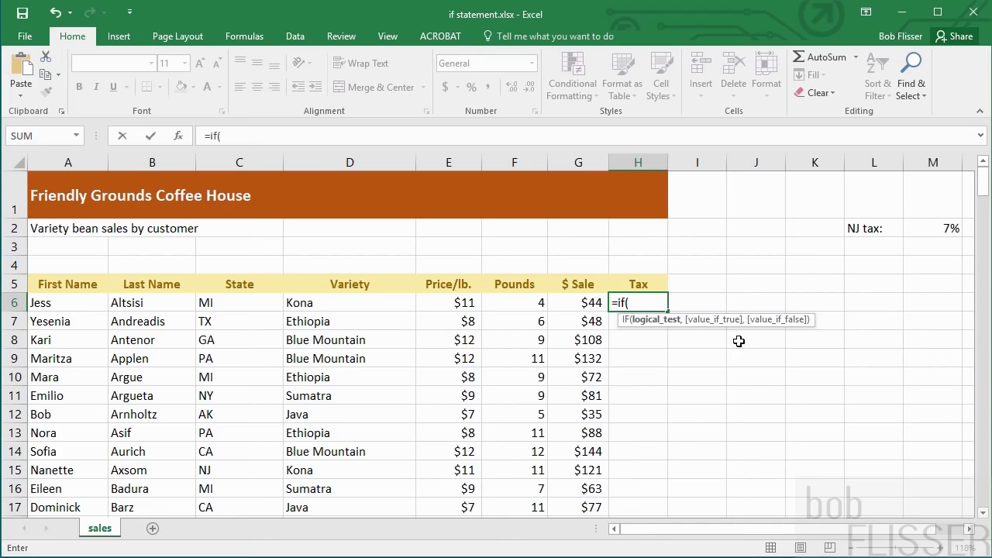
{"action": "left_click", "coordinate": [240, 306]}
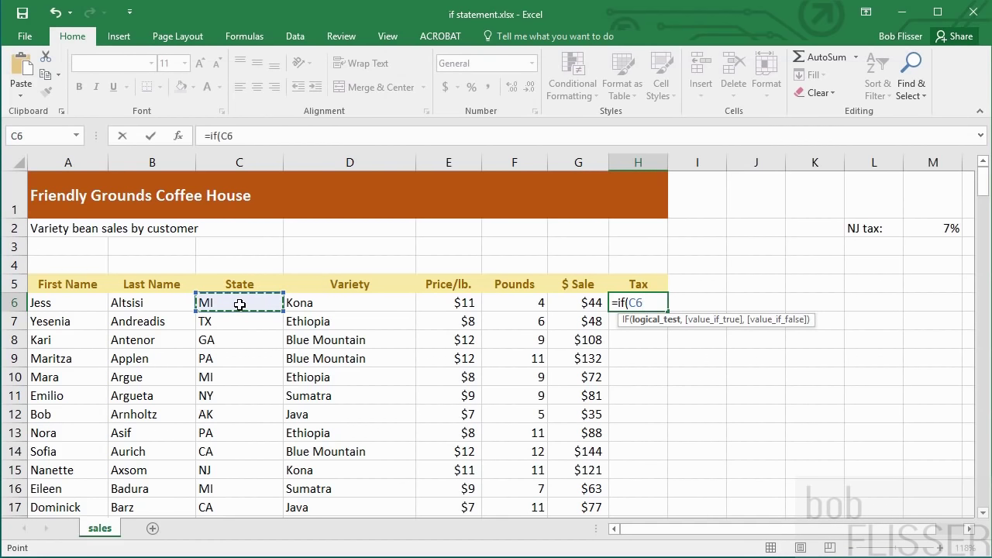
{"action": "type", "text": "=\"nj\""}
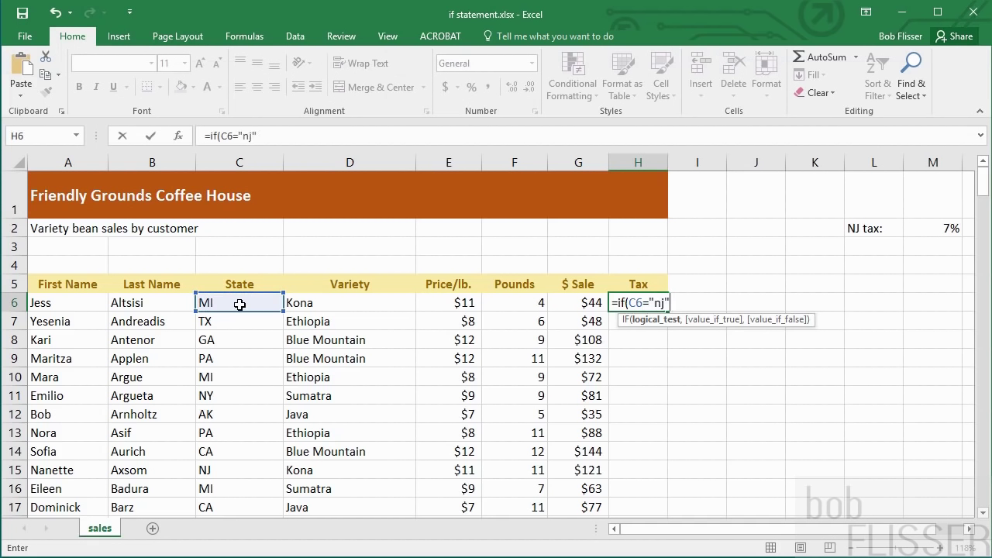
{"action": "type", "text": ","}
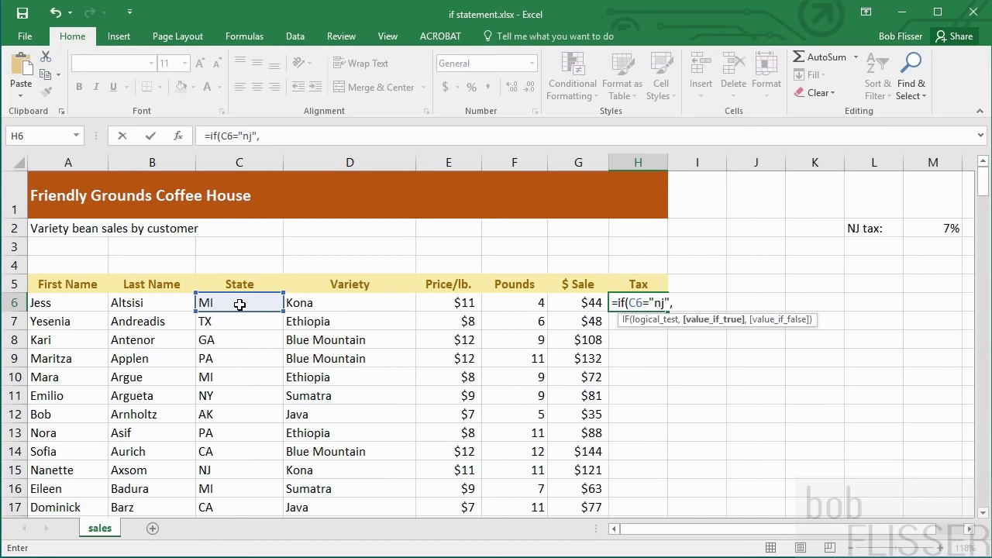
{"action": "left_click", "coordinate": [587, 301]}
{"action": "type", "text": "*"}
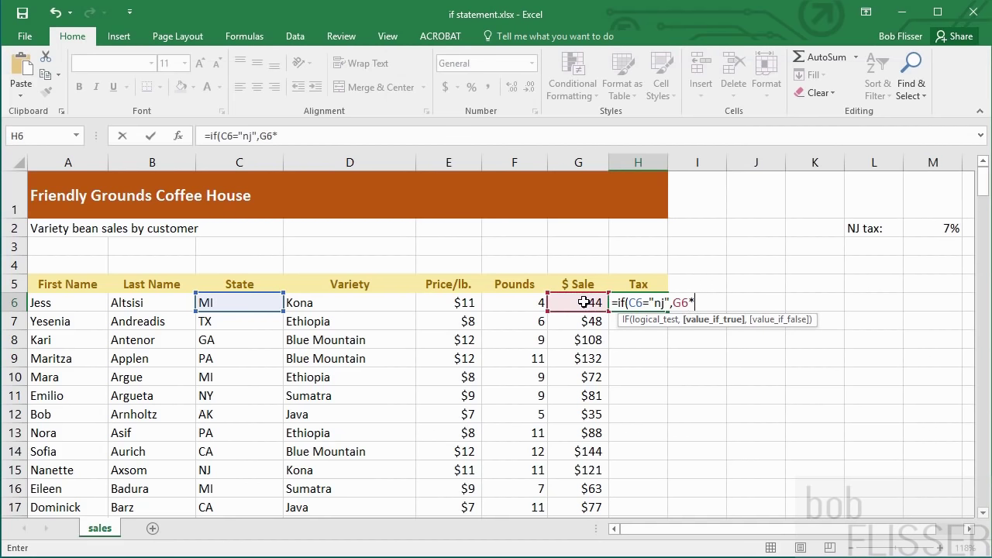
{"action": "left_click", "coordinate": [941, 226]}
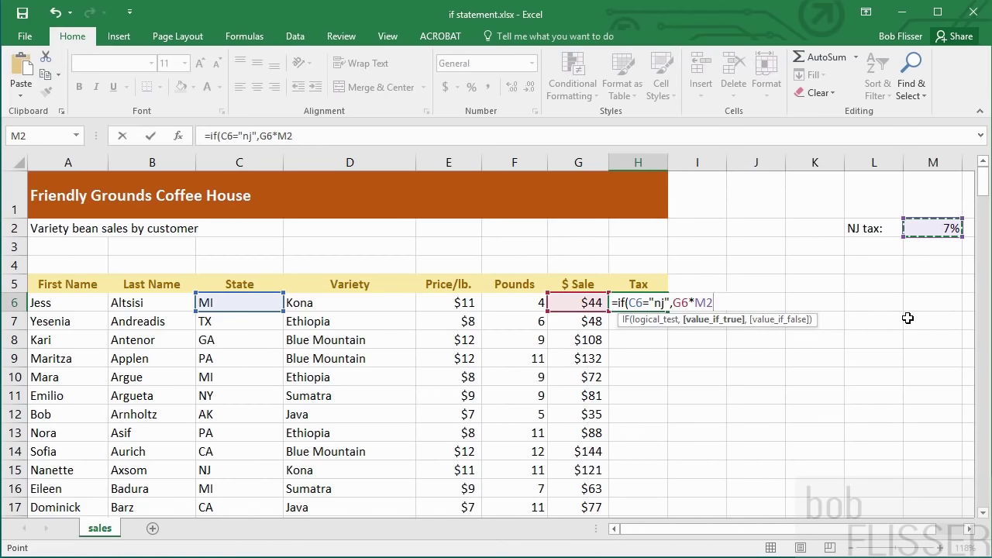
{"action": "key", "text": "F4"}
{"action": "type", "text": ","}
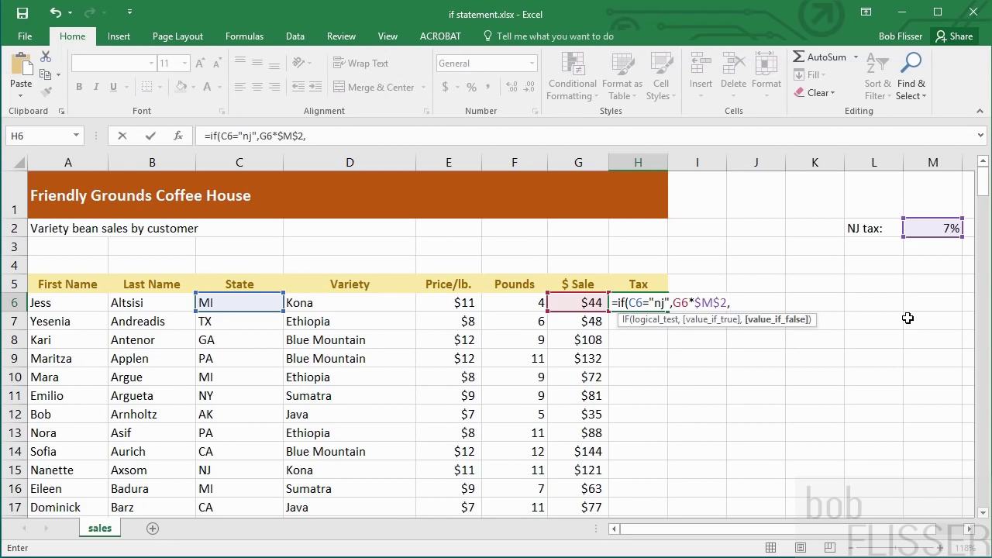
{"action": "type", "text": "\"\")"}
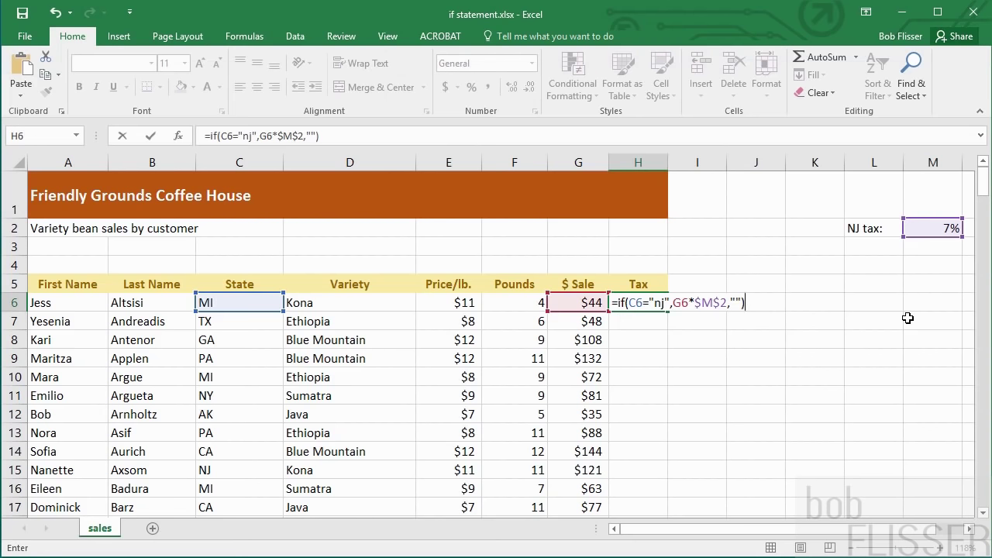
{"action": "key", "text": "ctrl+Return"}
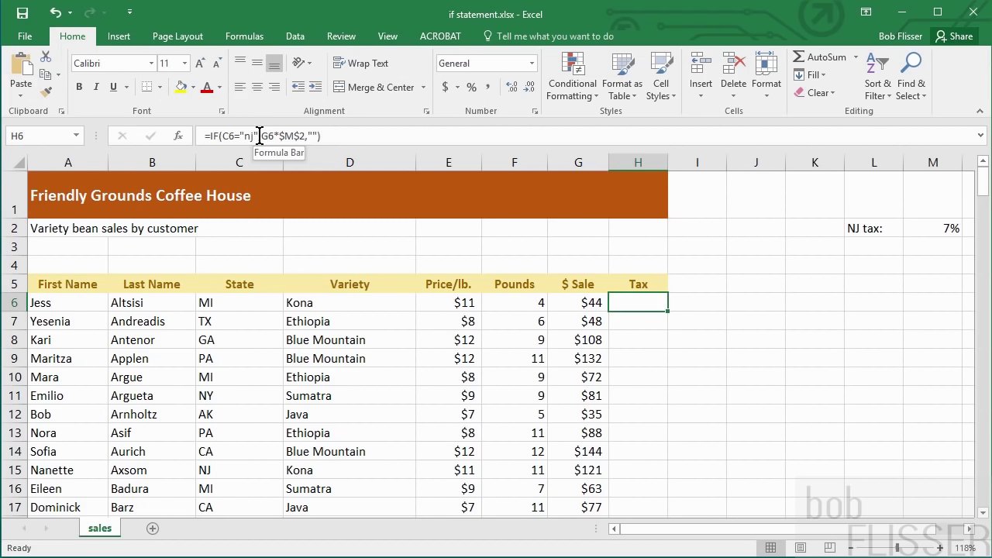
{"action": "double_click", "coordinate": [668, 312]}
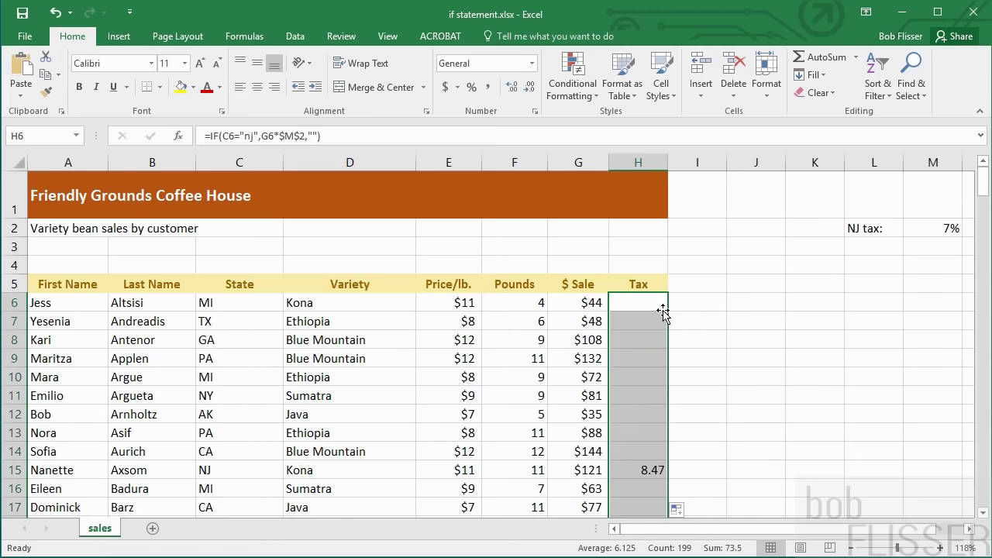
Examine the copied formulas down the Tax column, comparing NJ rows such as 15 and 28 with a non-NJ row
{"action": "left_click", "coordinate": [645, 303]}
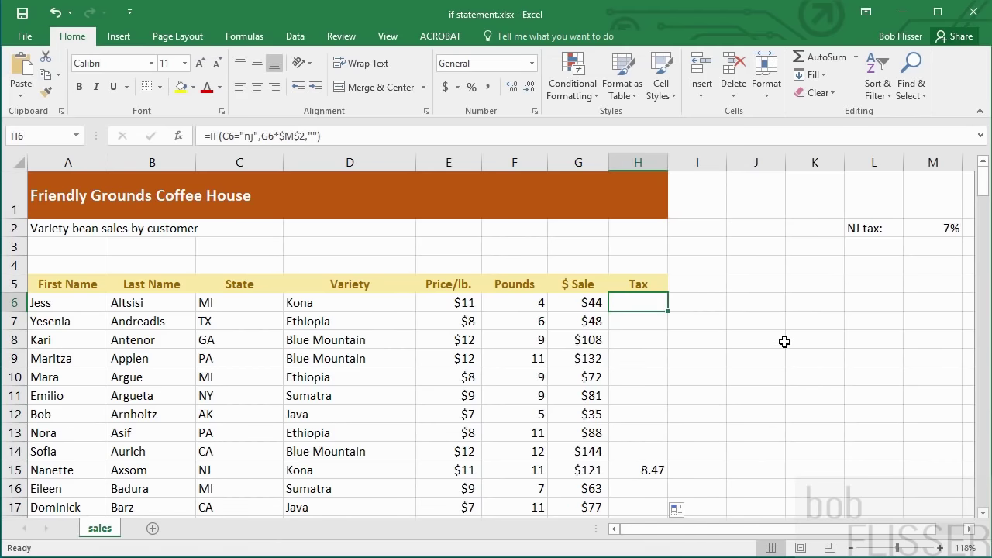
{"action": "scroll", "coordinate": [785, 342], "scroll_direction": "down", "scroll_amount": 3}
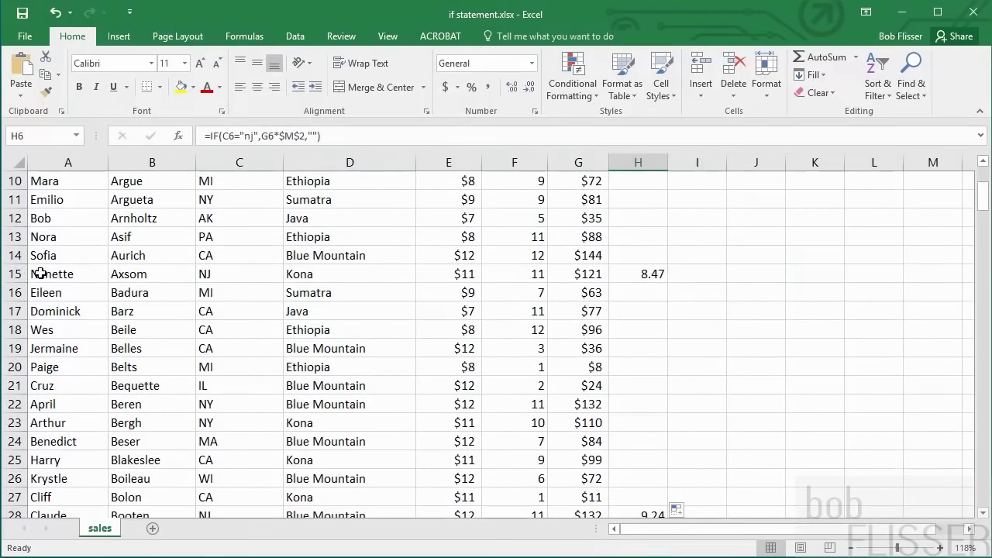
{"action": "left_click", "coordinate": [15, 273]}
{"action": "scroll", "coordinate": [15, 299], "scroll_direction": "down", "scroll_amount": 4}
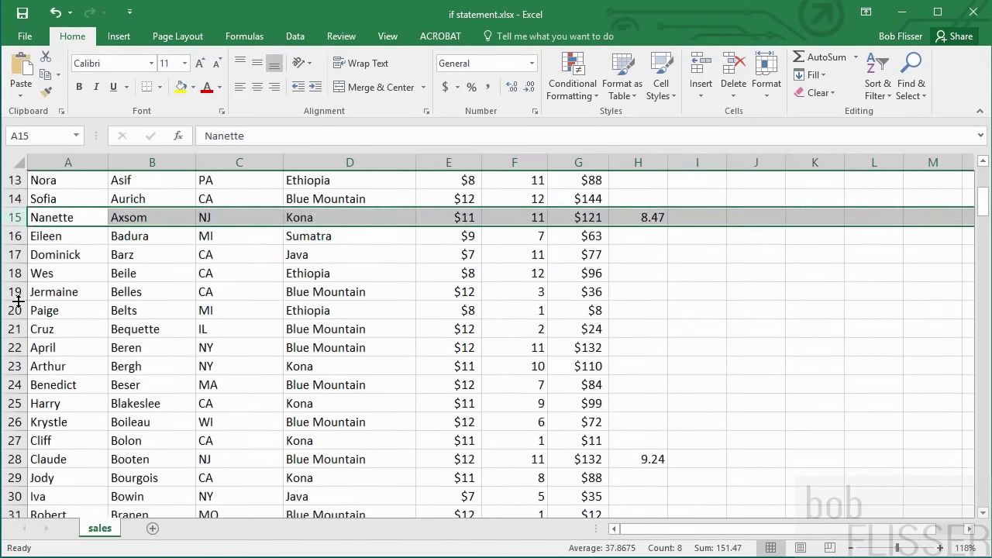
{"action": "left_click", "coordinate": [15, 295]}
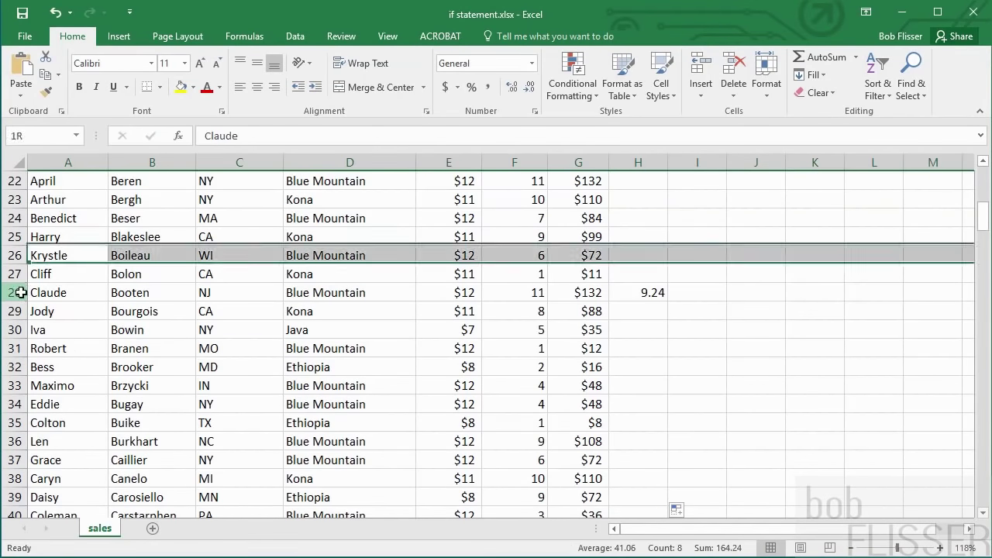
{"action": "left_click", "coordinate": [649, 344]}
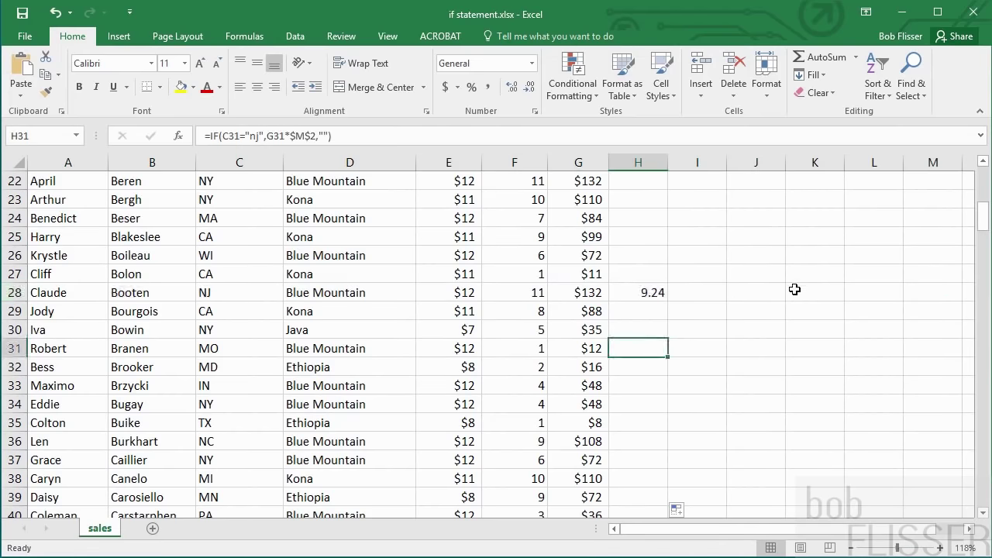
{"action": "scroll", "coordinate": [733, 288], "scroll_direction": "down", "scroll_amount": 6}
{"action": "left_click_drag", "start_coordinate": [983, 242], "coordinate": [981, 165]}
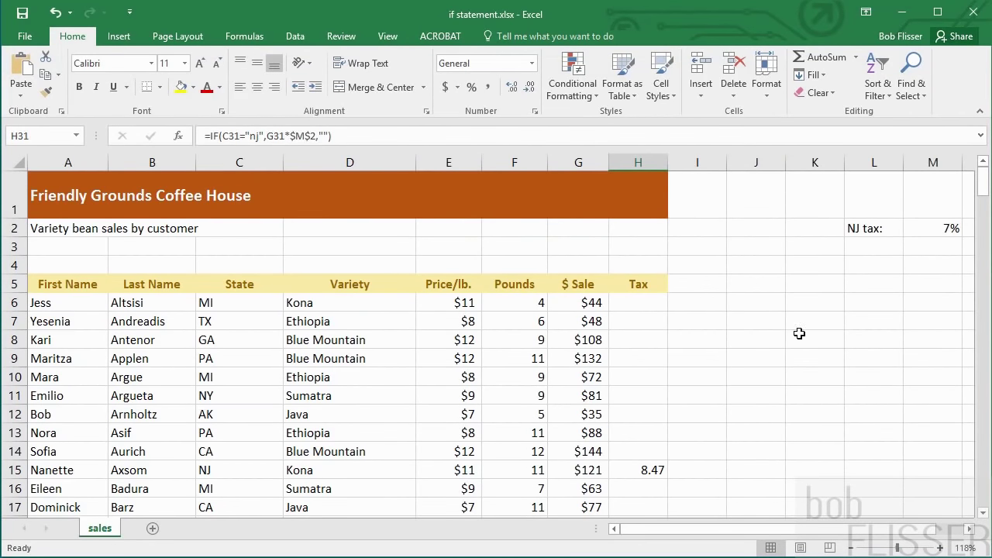
Try an NJ tax rate of 7.5% in M2
{"action": "left_click", "coordinate": [933, 228]}
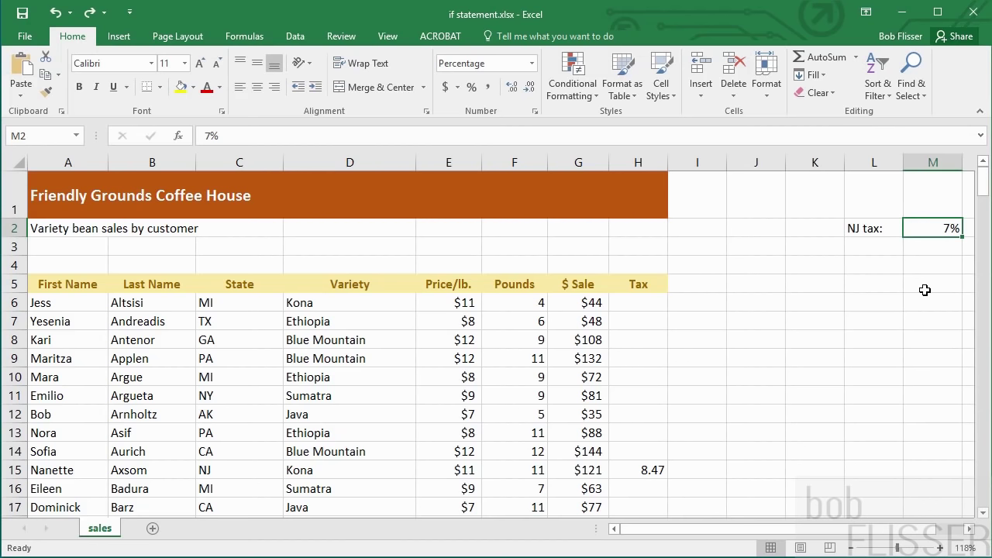
{"action": "type", "text": "7.5"}
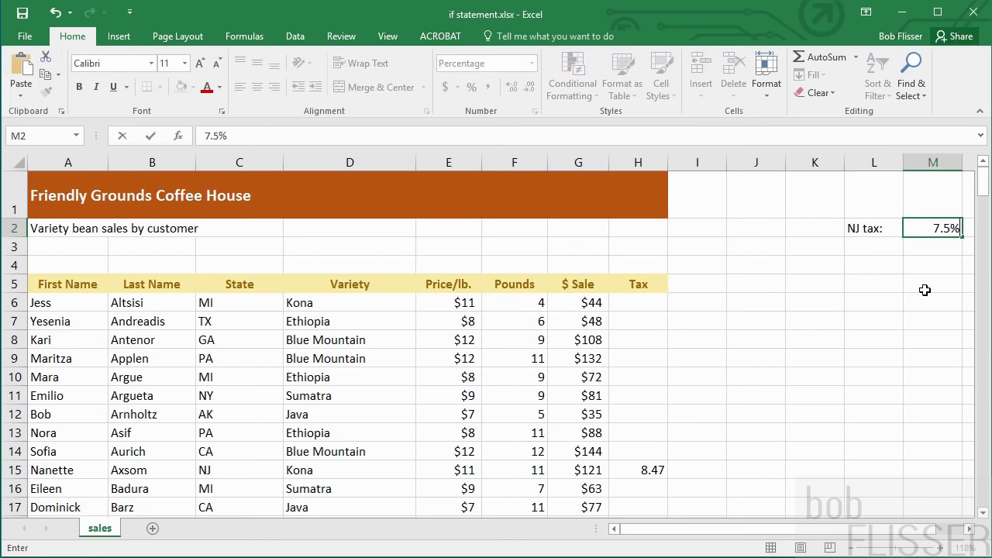
{"action": "key", "text": "Return"}
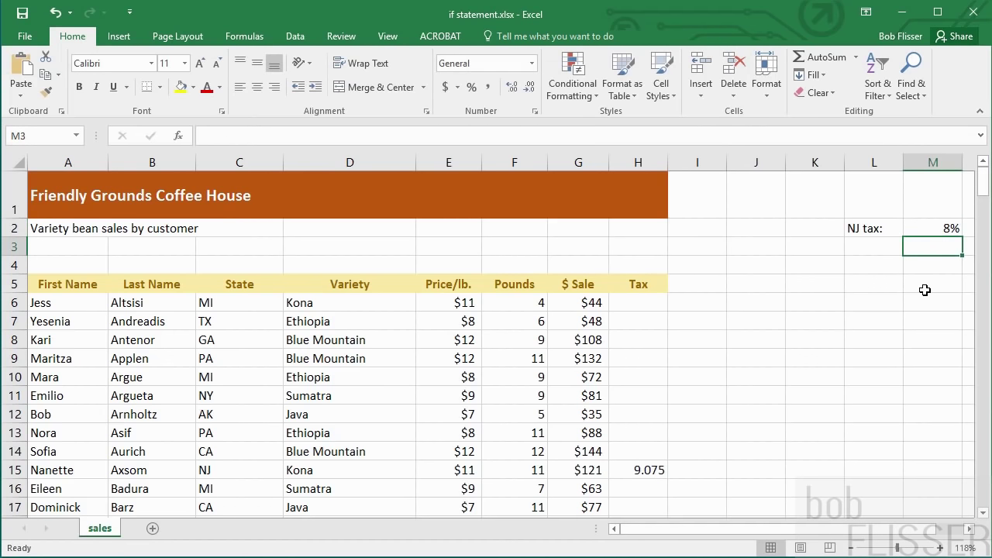
Format M2 to show one decimal place and set the NJ tax rate to 6.5%
{"action": "left_click", "coordinate": [928, 223]}
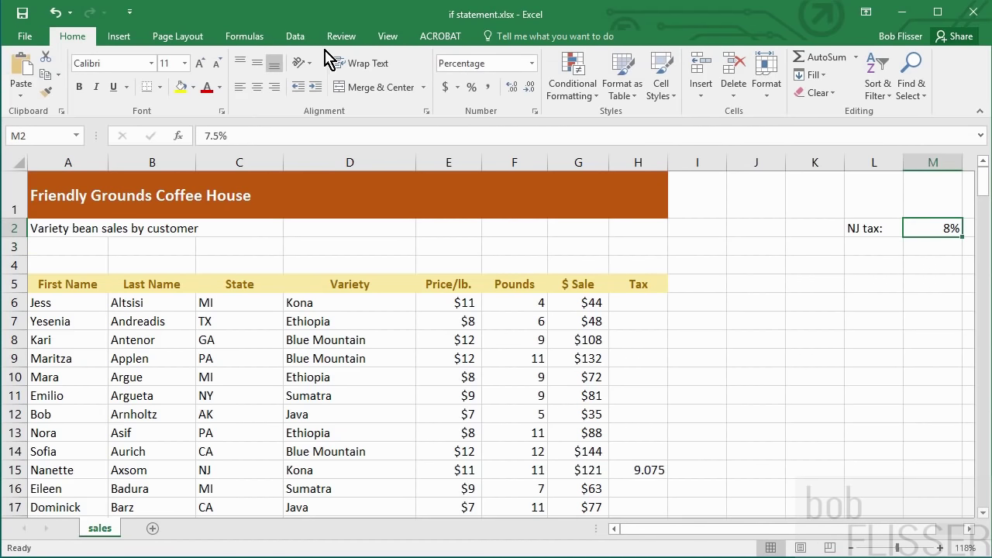
{"action": "left_click", "coordinate": [513, 89]}
{"action": "type", "text": "6.5"}
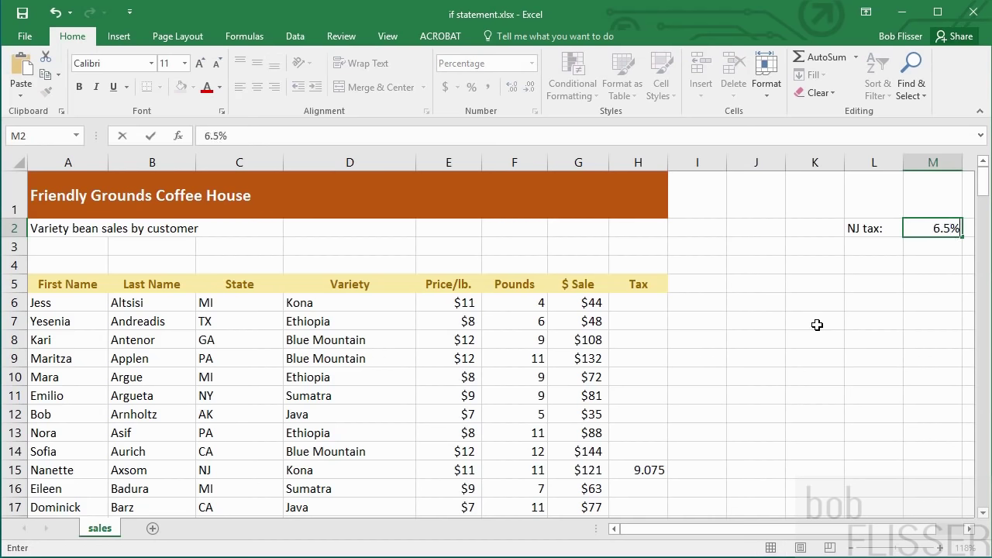
{"action": "key", "text": "Return"}
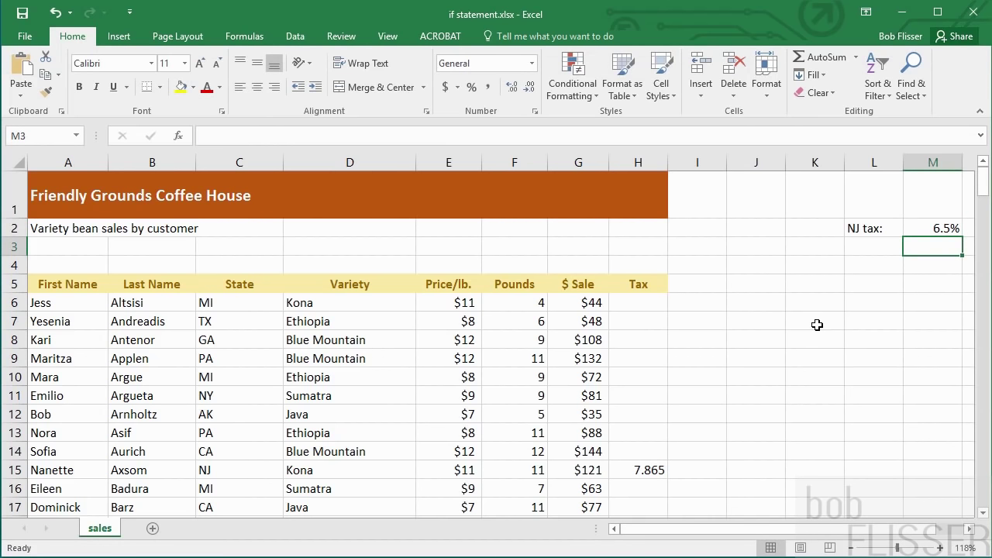
Set the NJ tax rate in M2 to 7%
{"action": "left_click", "coordinate": [944, 228]}
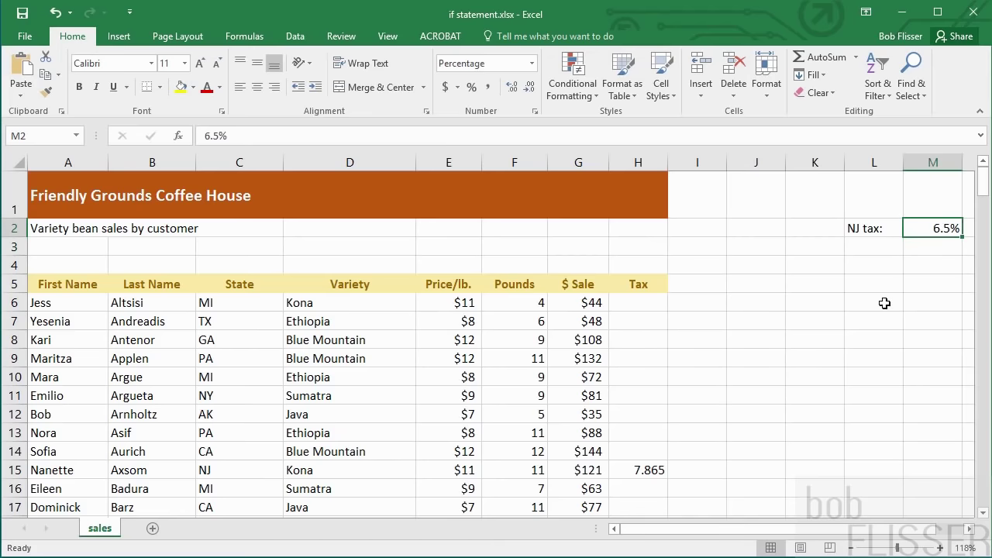
{"action": "type", "text": "7"}
{"action": "key", "text": "Return"}
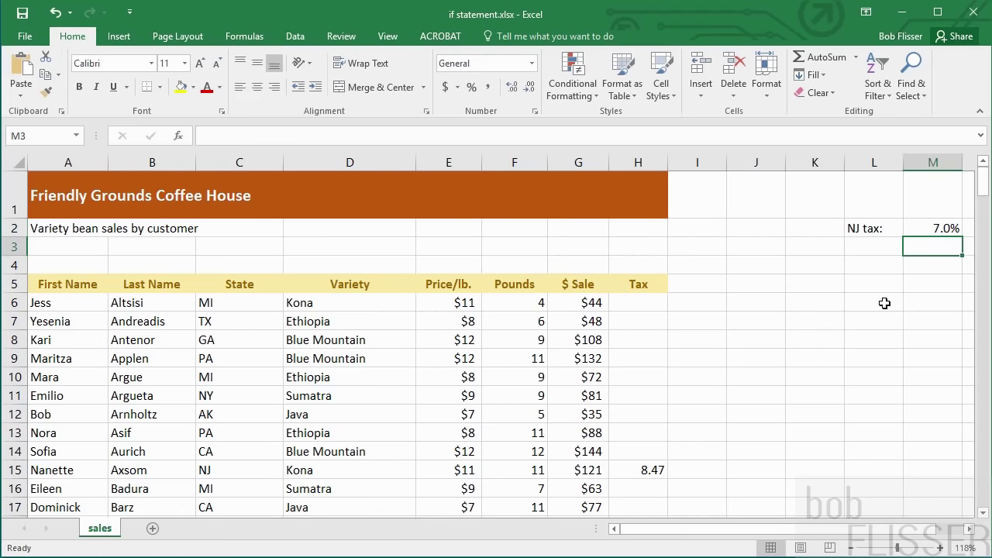